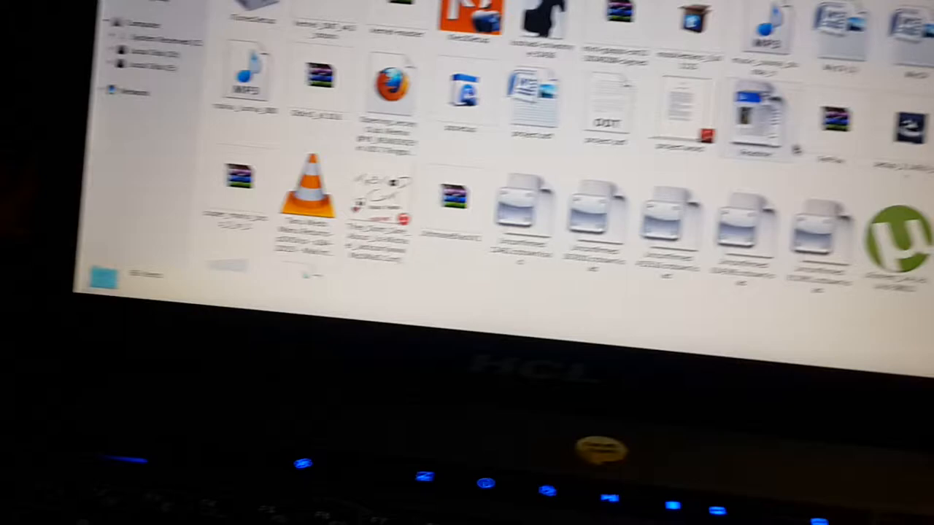
- Run the ppsetup installer from File Explorer so the PP Assistant install dialog appears
double_click(491, 95)
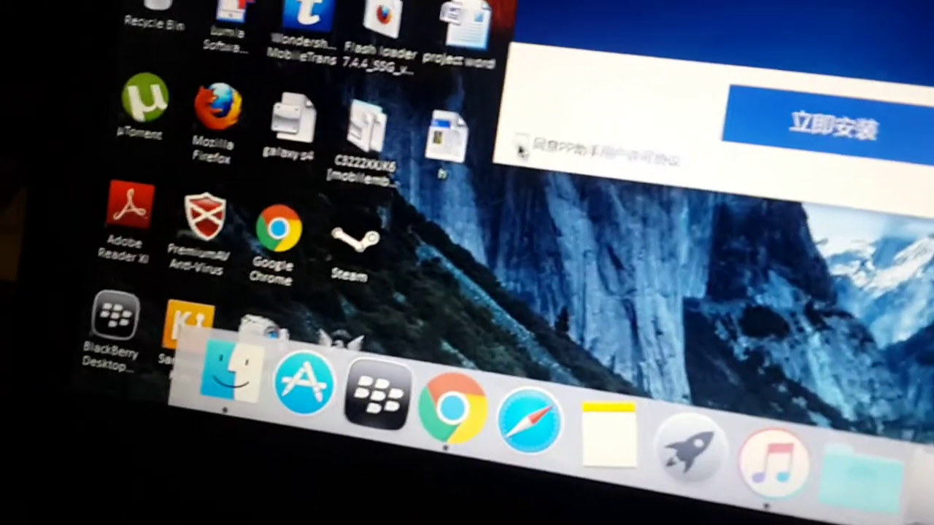
- Accept the licence agreement, install PP Assistant with 立即安装, then choose 立即体验 when finished
left_click(520, 148)
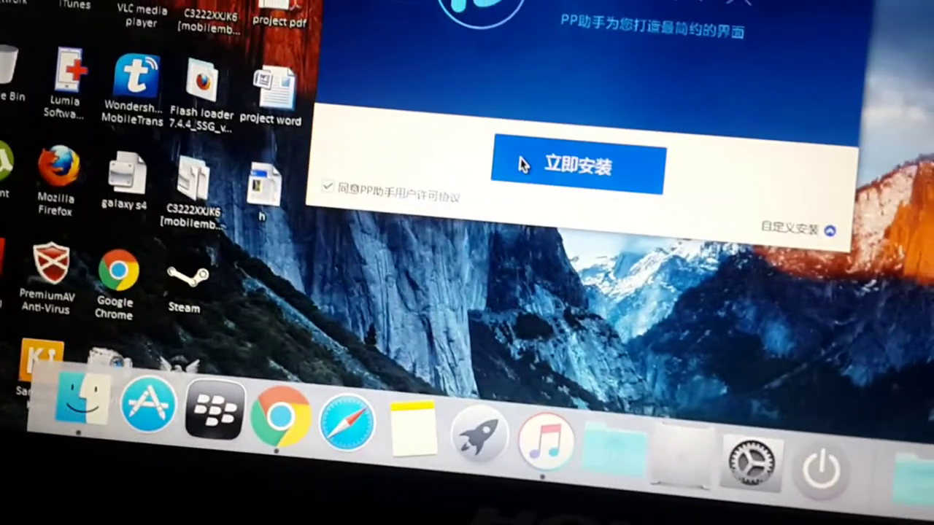
left_click(595, 151)
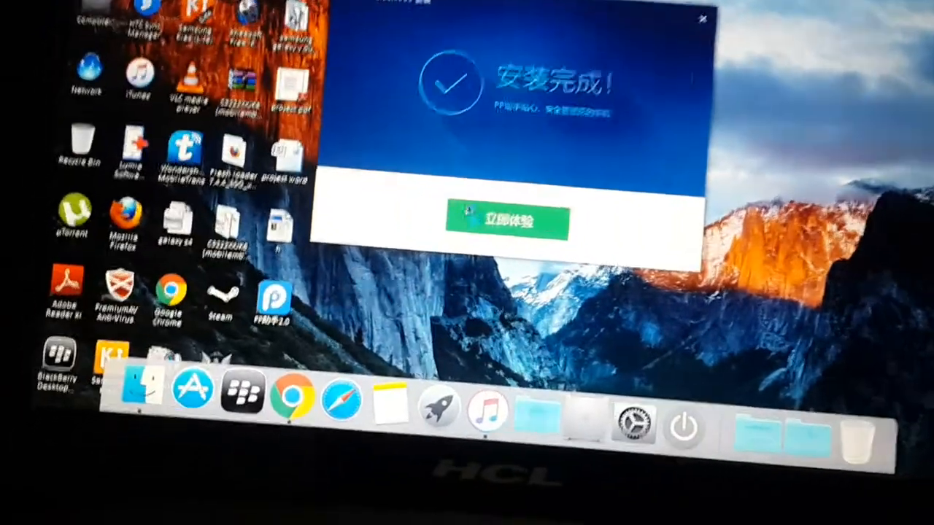
left_click(507, 219)
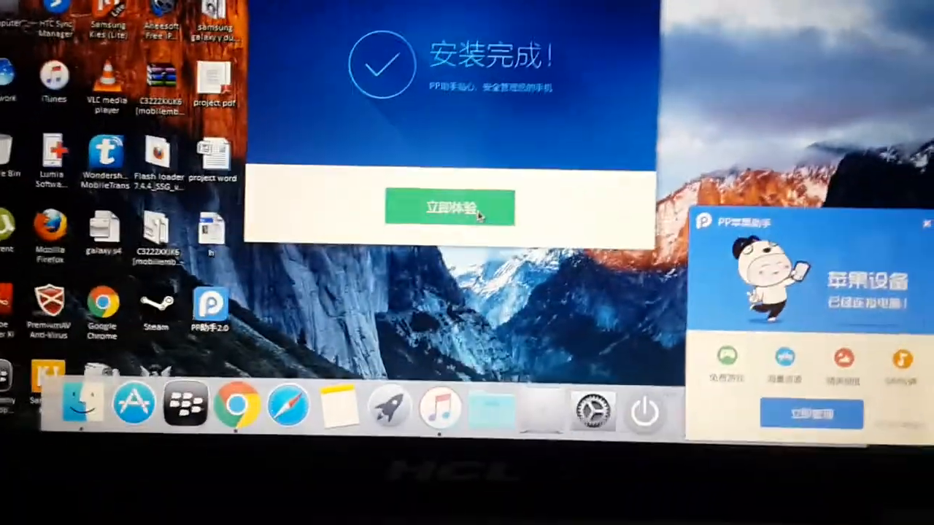
- Launch the assistant, dismiss the 苹果设备 connected popup, and allow firewall private-network access
left_click(479, 214)
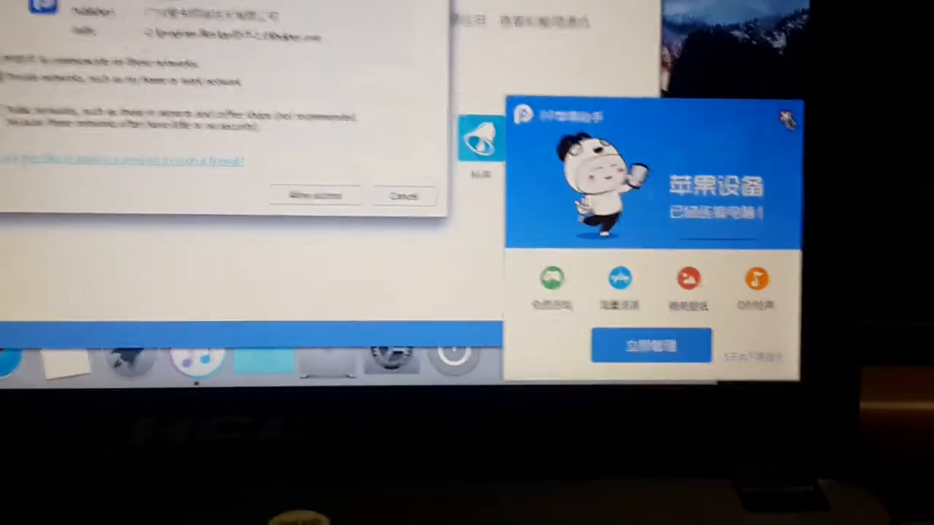
left_click(787, 116)
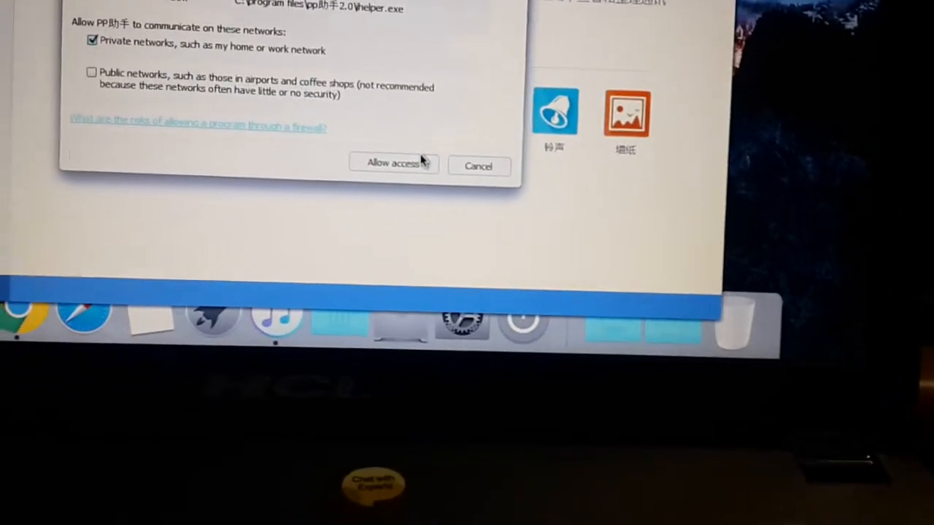
left_click(389, 158)
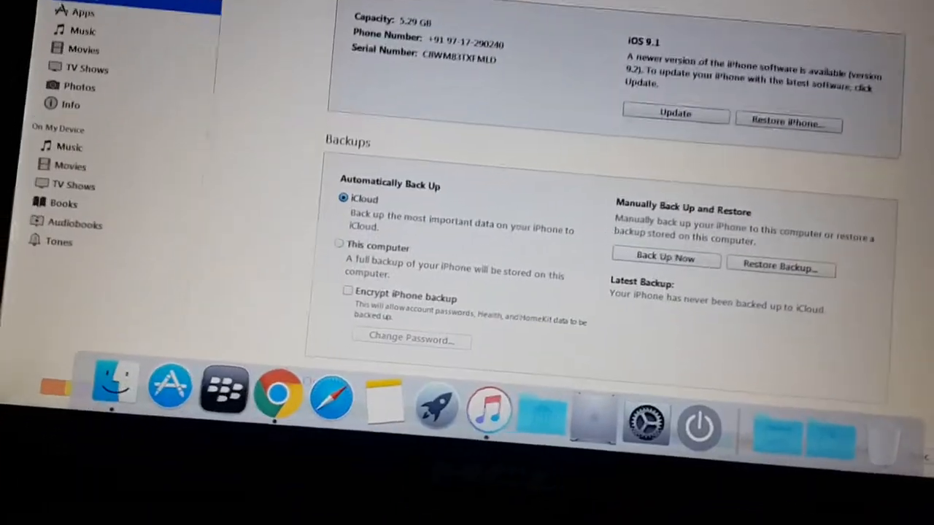
- Switch from iTunes to PP Assistant and confirm the warning to show the iPhone 4S overview
key("alt+Tab")
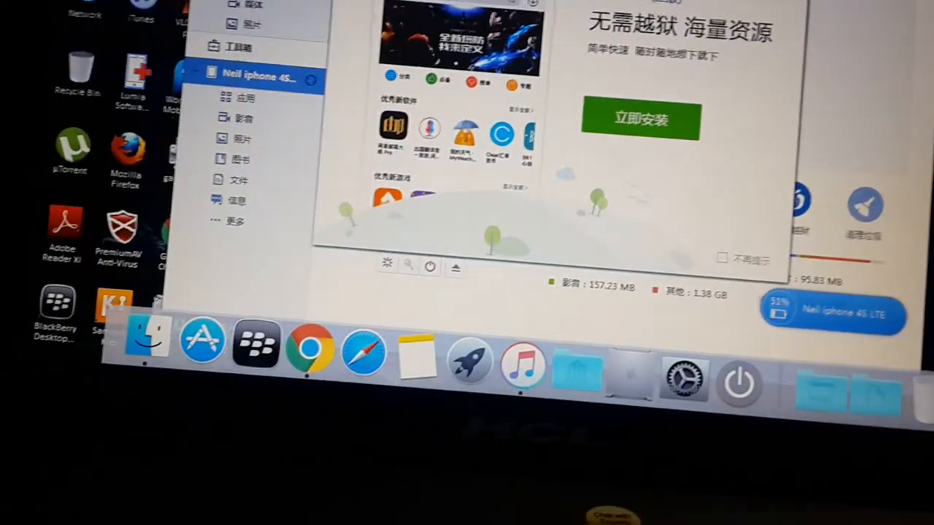
left_click(559, 111)
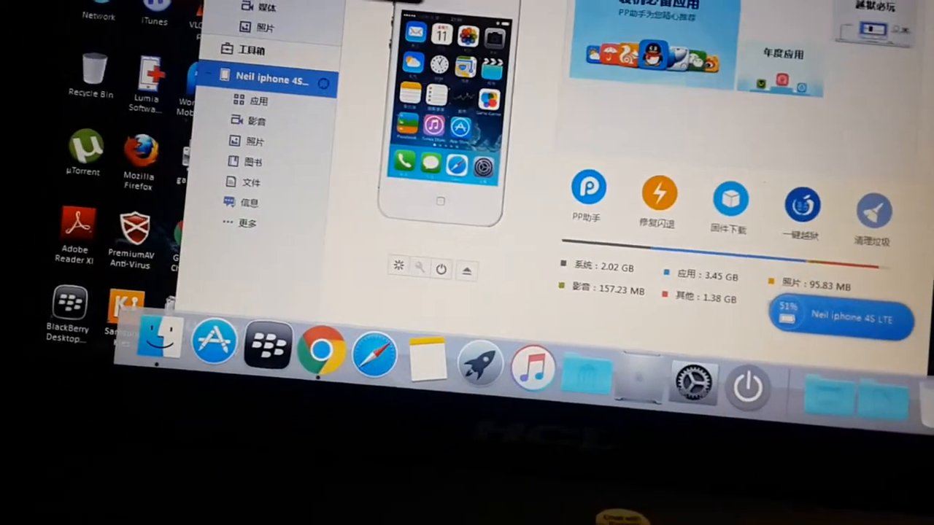